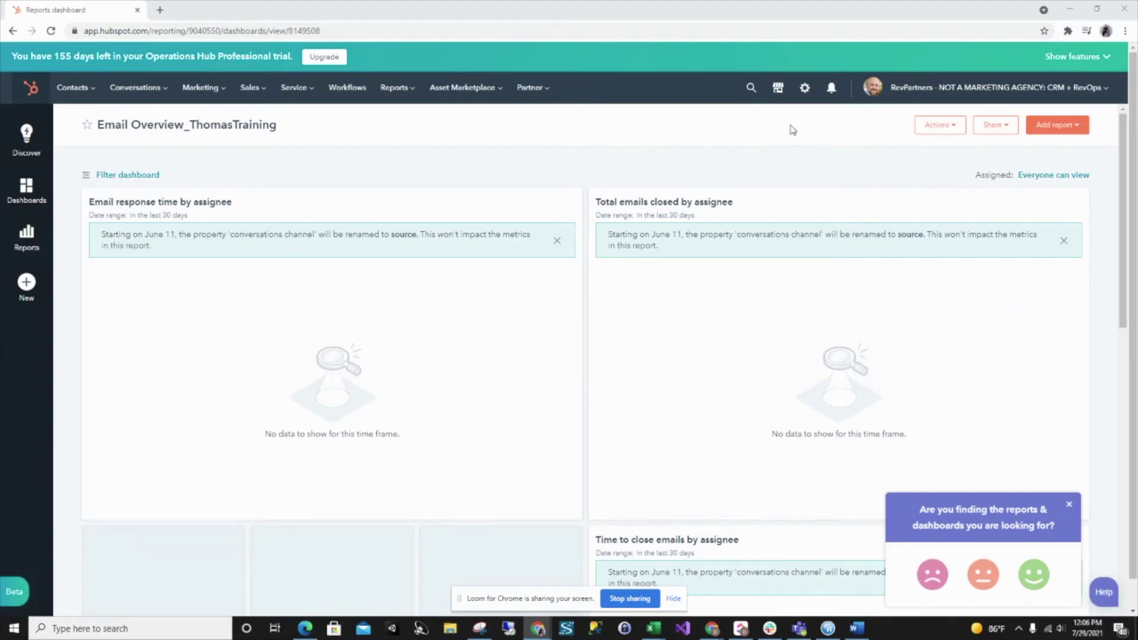
Go to HubSpot Academy from the account menu in the top-right corner.
left_click(1106, 89)
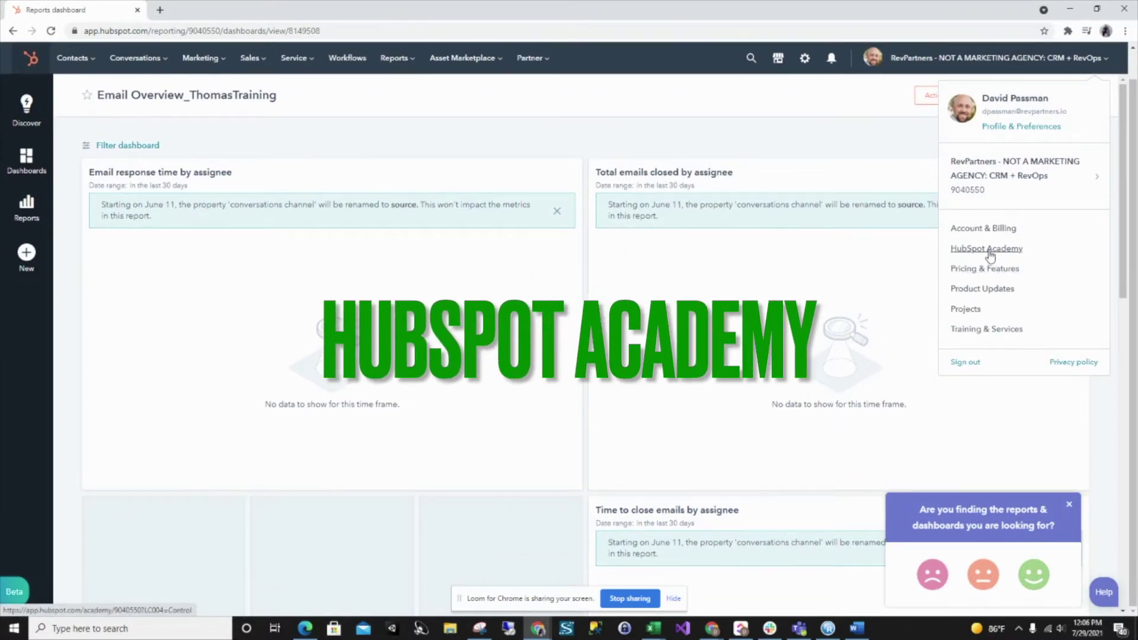
left_click(986, 249)
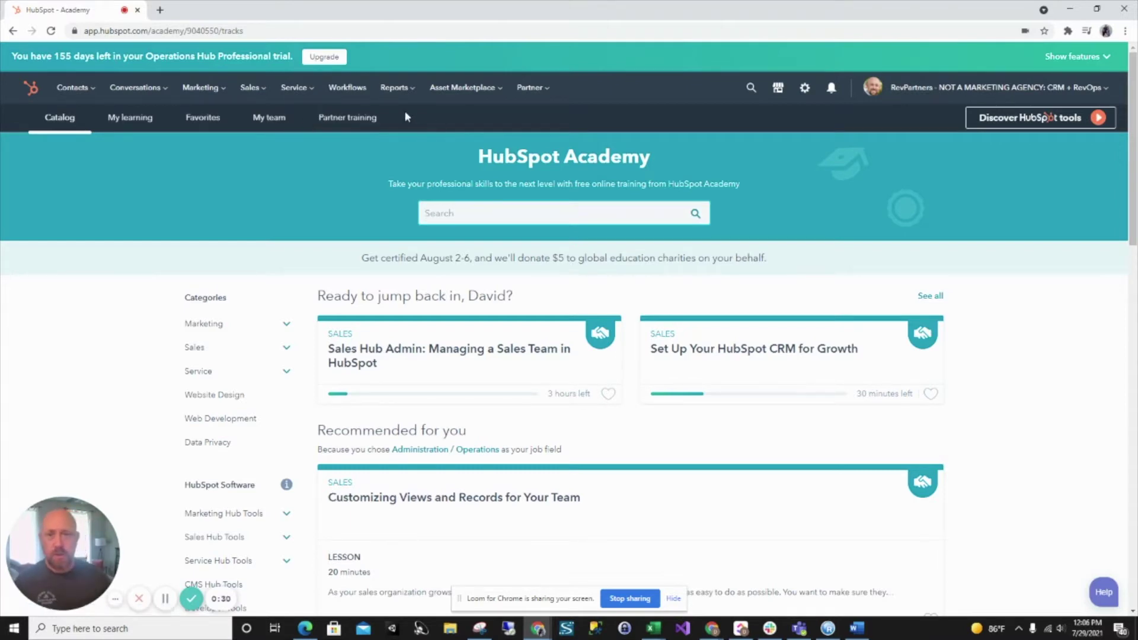
Open the My team page to review the team's earned certification awards.
left_click(269, 118)
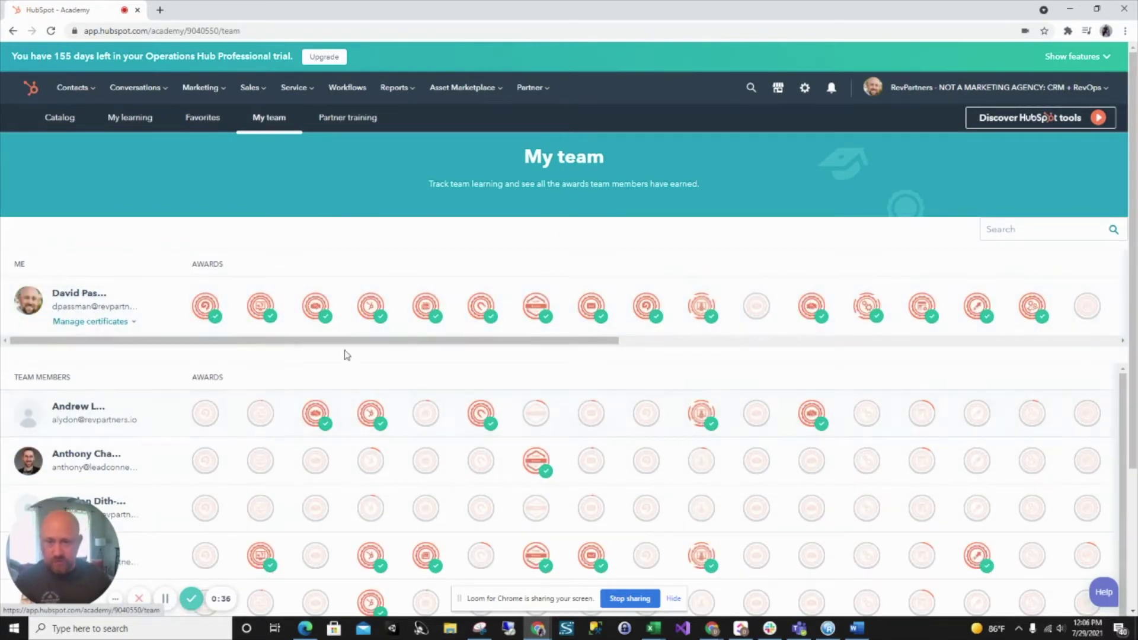
scroll(298, 411, "down", 2)
scroll(370, 367, "down", 3)
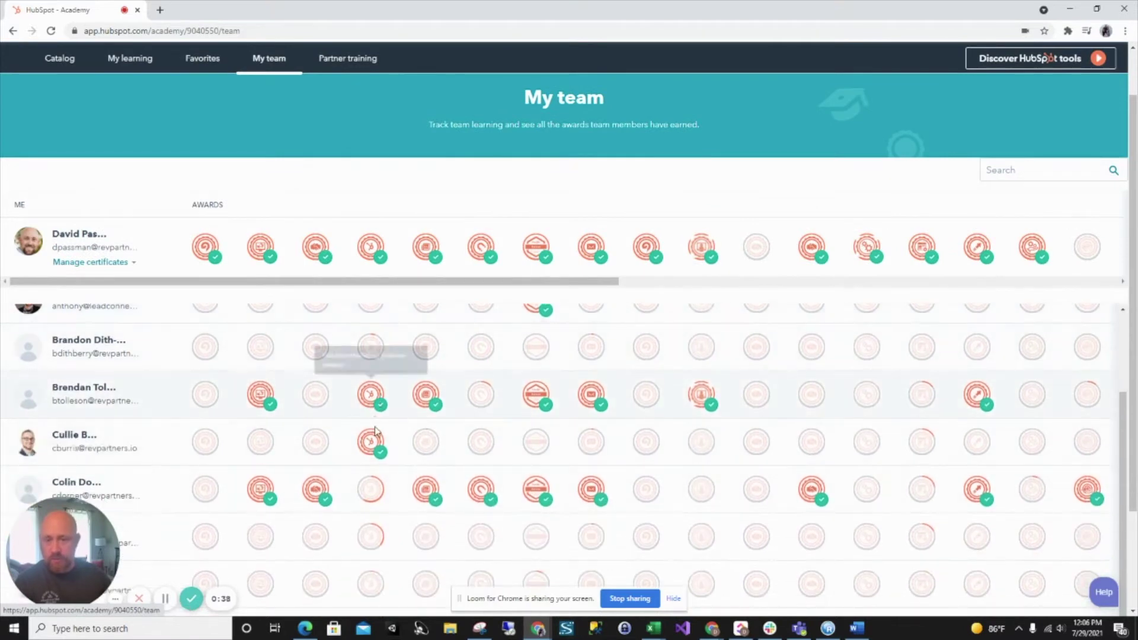
mouse_move(370, 394)
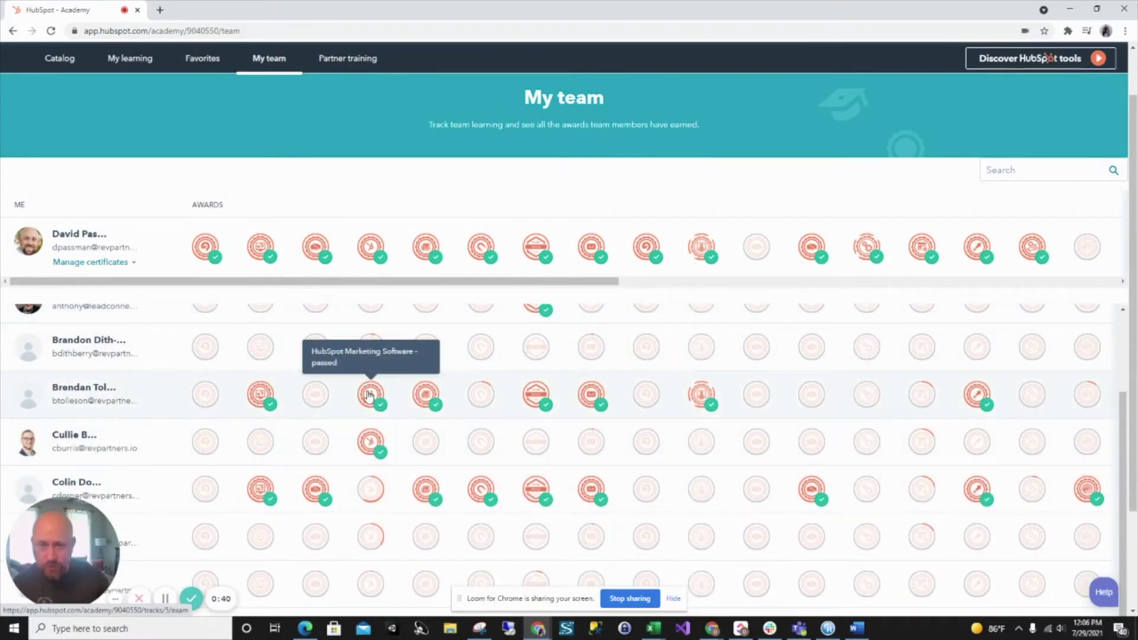
scroll(371, 394, "up", 3)
scroll(370, 395, "up", 3)
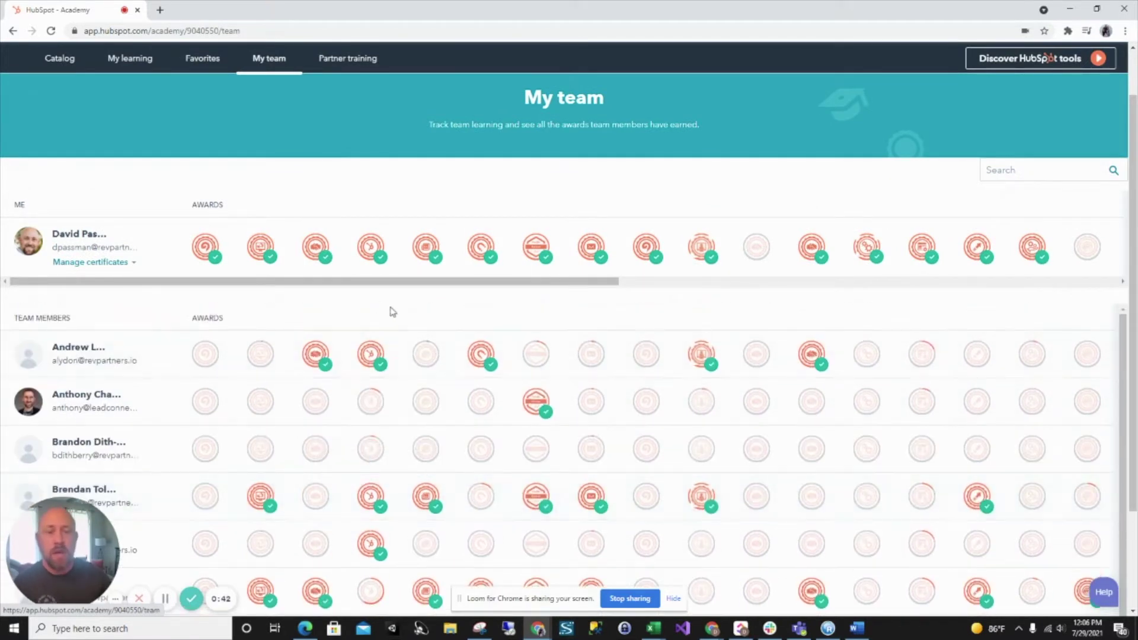
scroll(361, 345, "up", 3)
left_click_drag(361, 345, 56, 343)
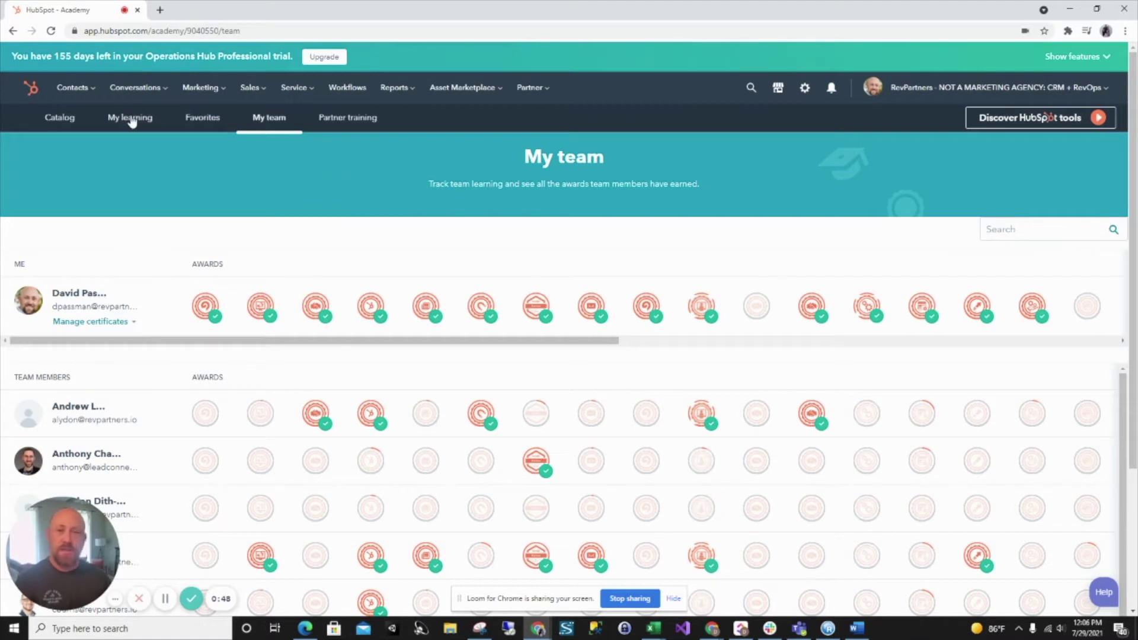
left_click(60, 118)
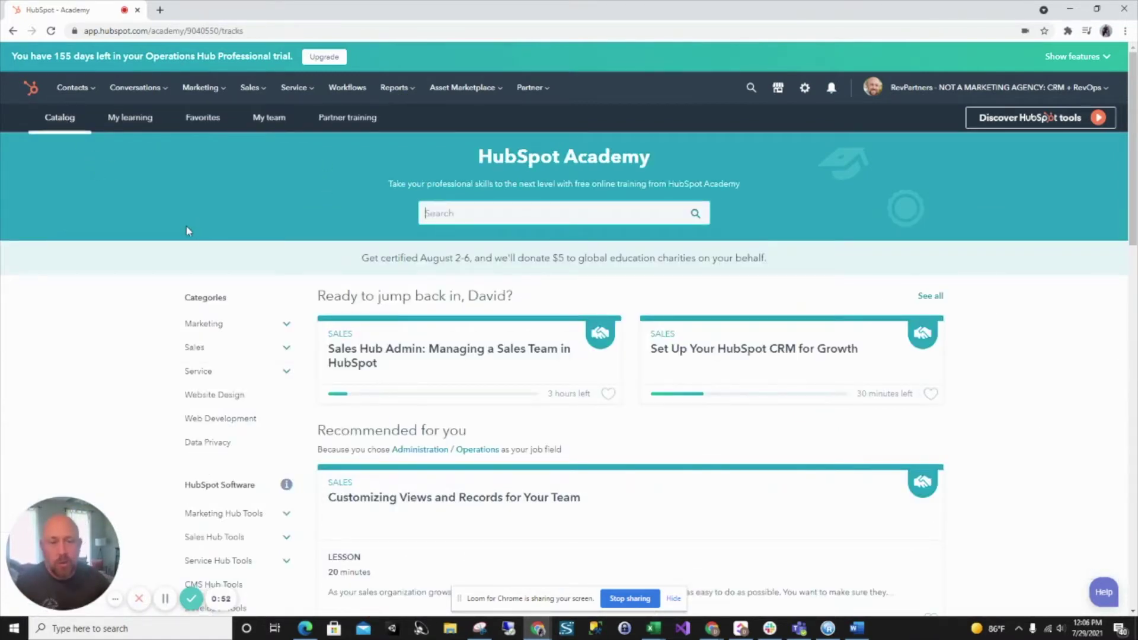
scroll(170, 216, "down", 3)
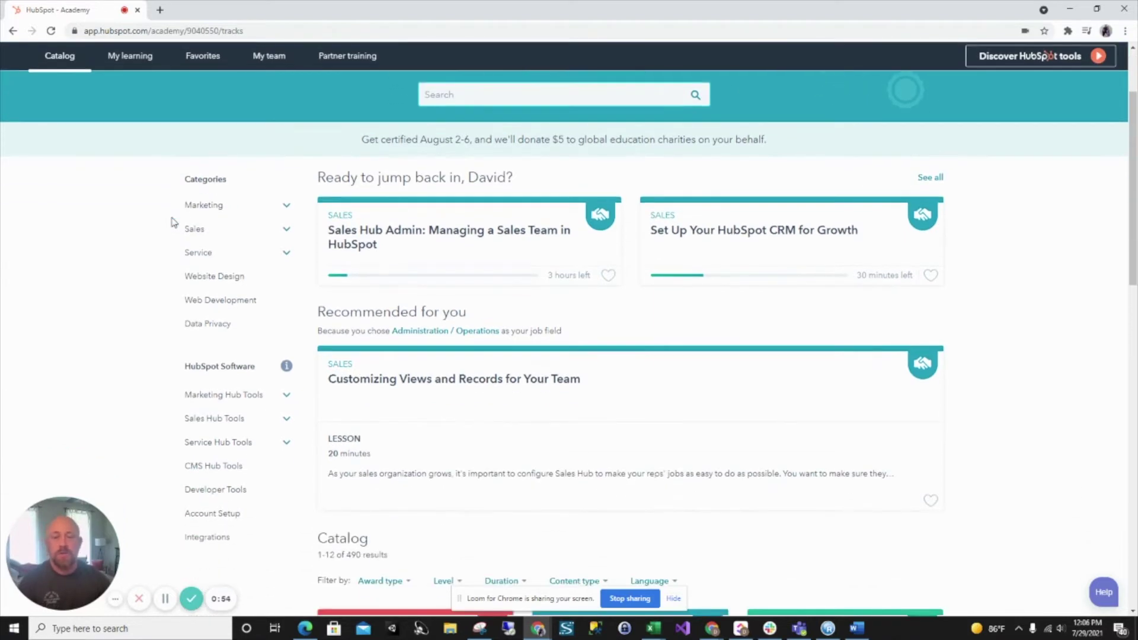
scroll(174, 221, "down", 2)
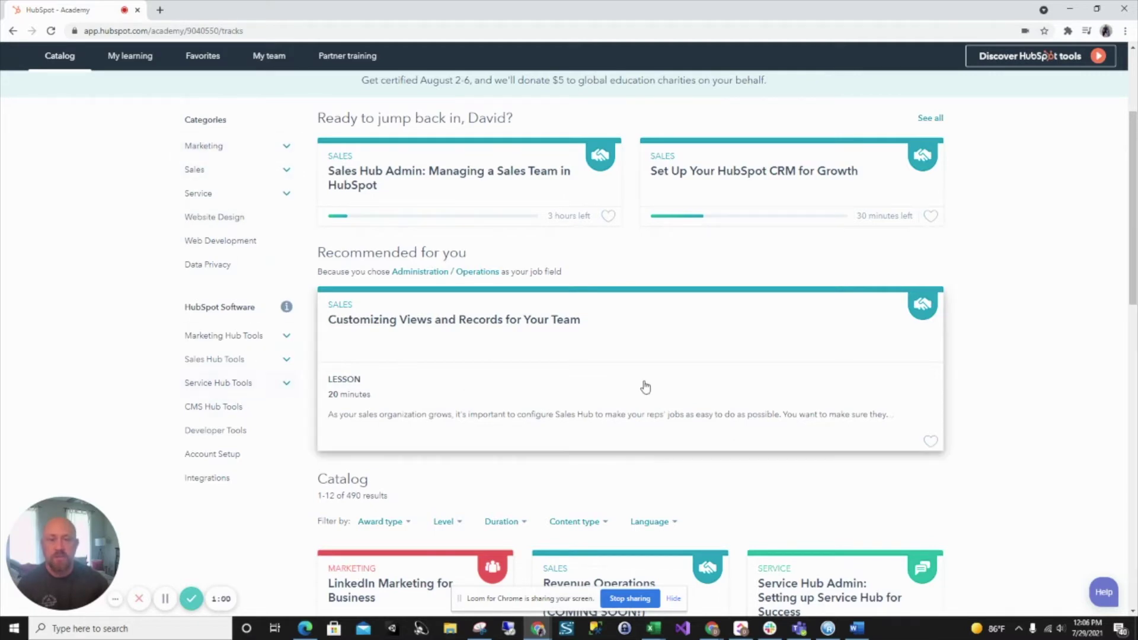
scroll(646, 385, "down", 2)
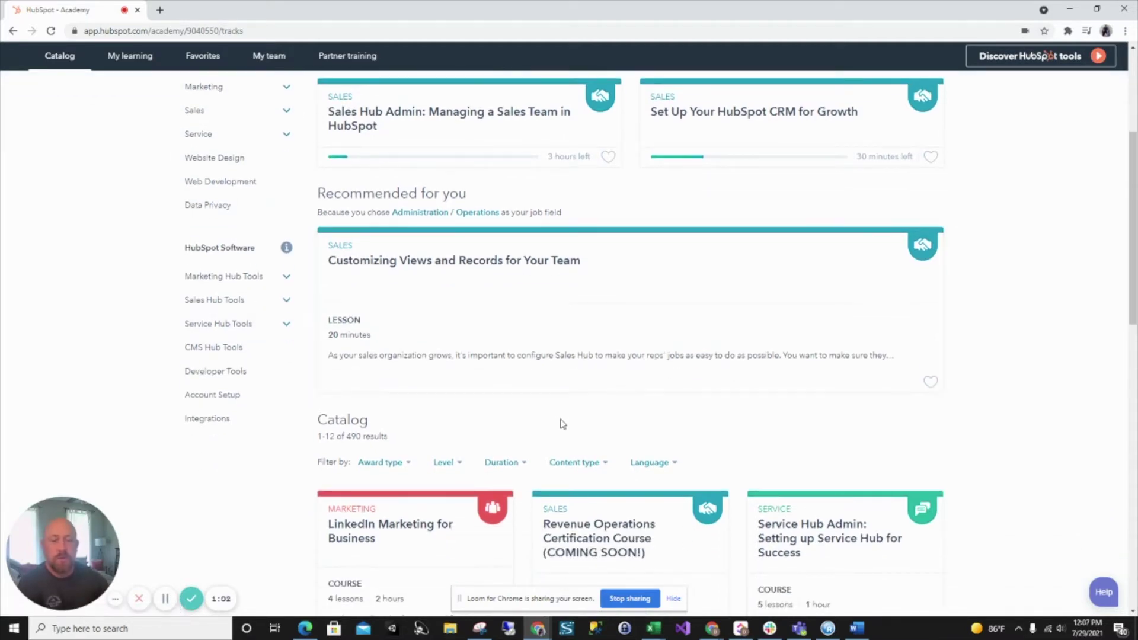
left_click(408, 463)
Enable 'Only show certificate courses' in the Award type filter, leaving 20 results.
left_click(317, 520)
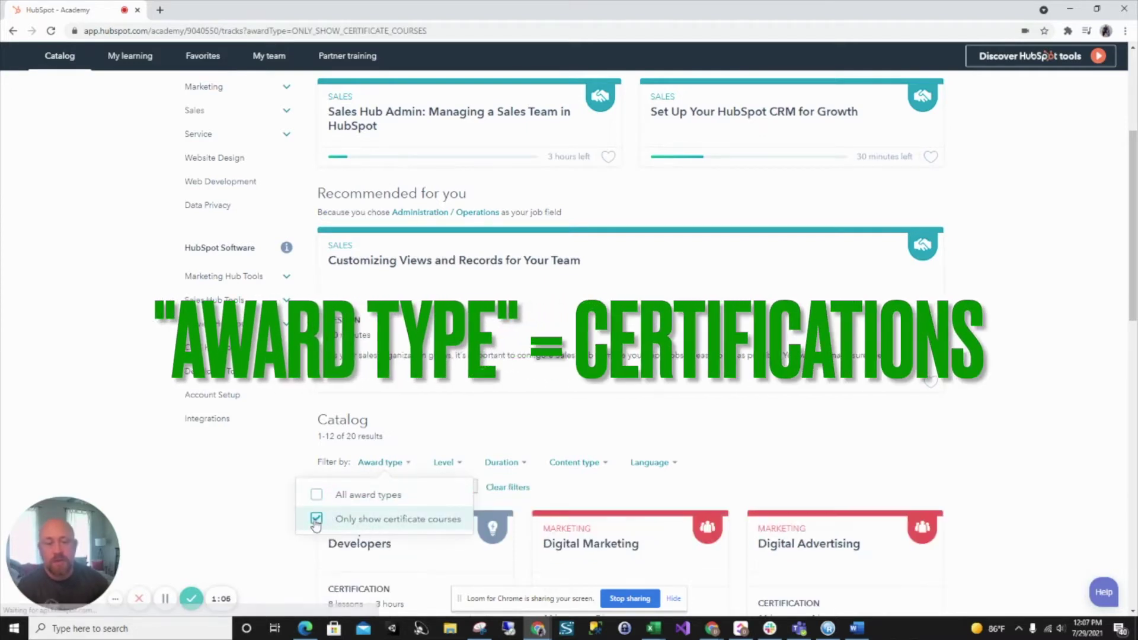
left_click(230, 482)
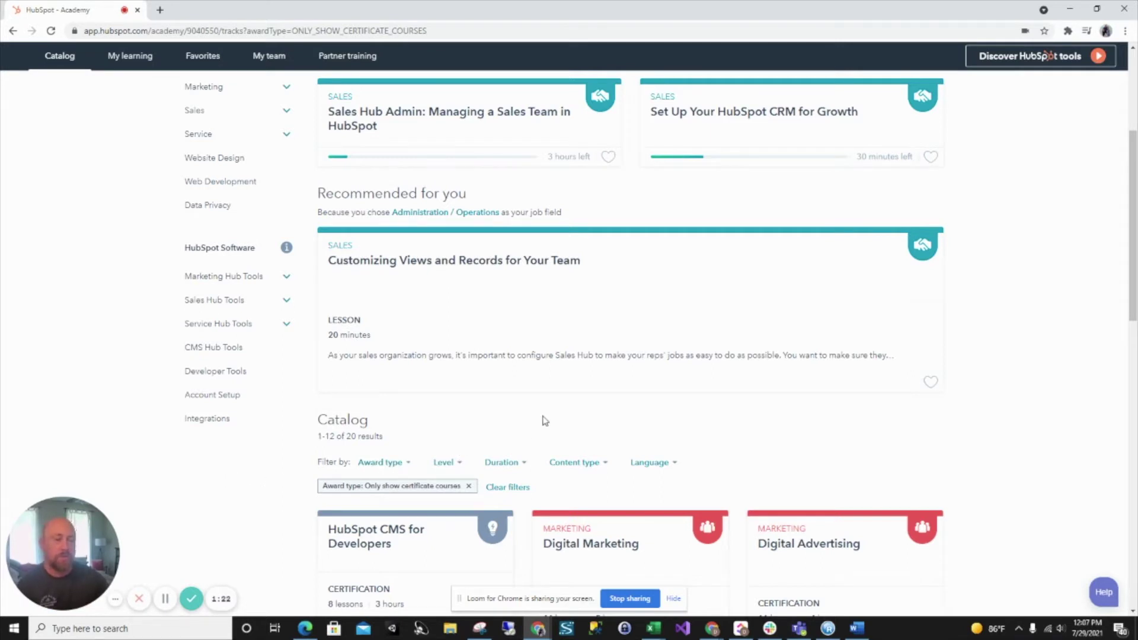
scroll(546, 421, "down", 2)
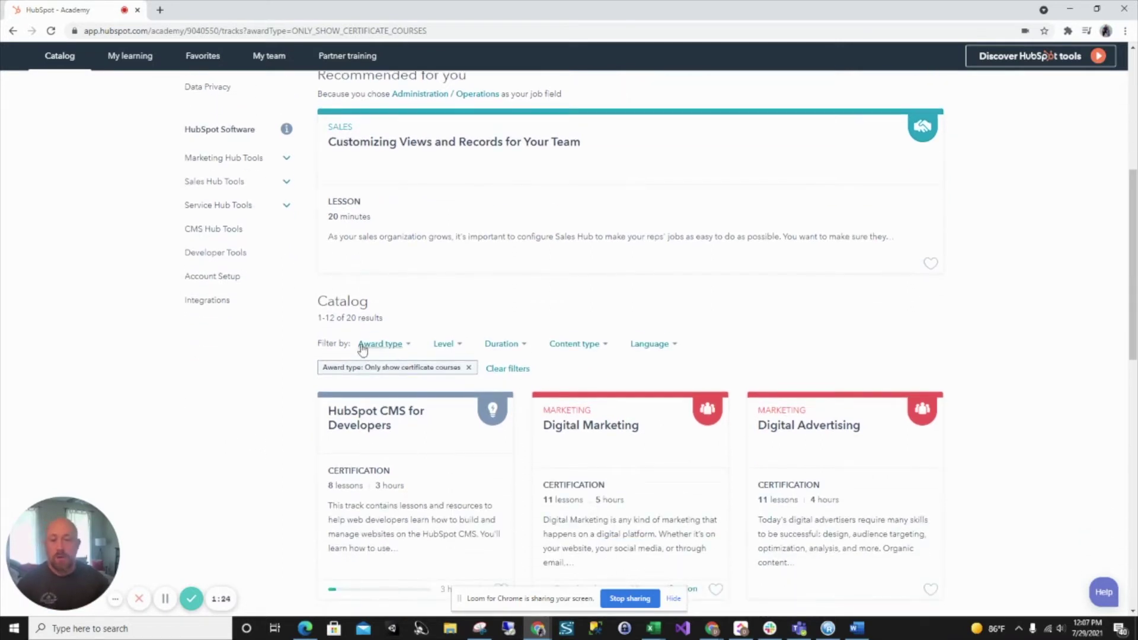
left_click(410, 349)
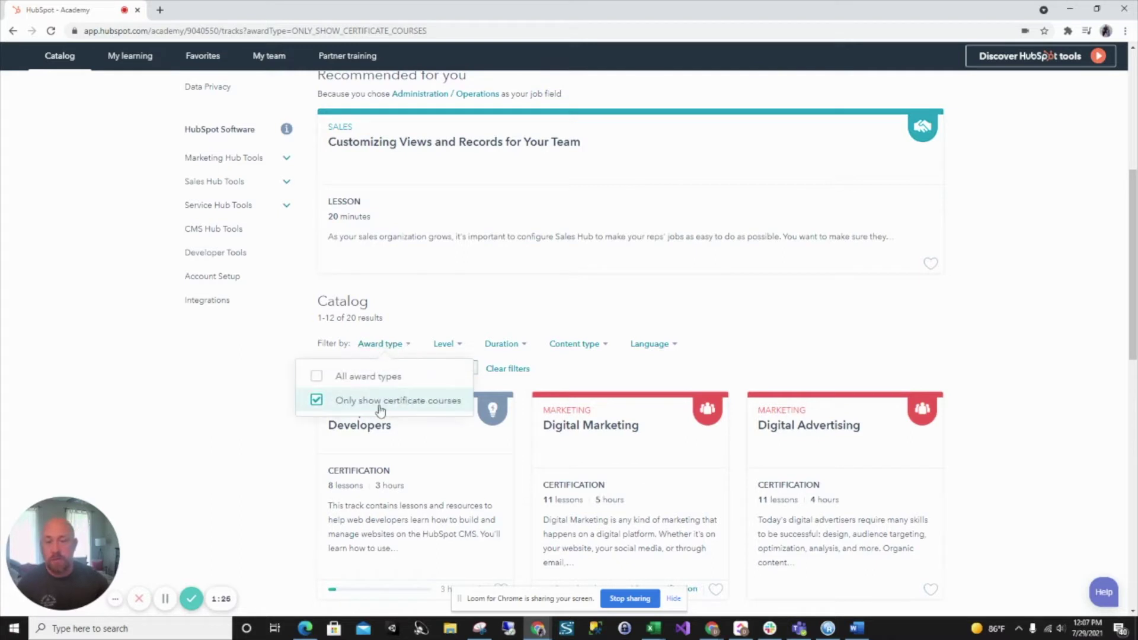
left_click(498, 301)
Check Beginner in the Level filter to cut results to 16 certification courses.
left_click(458, 349)
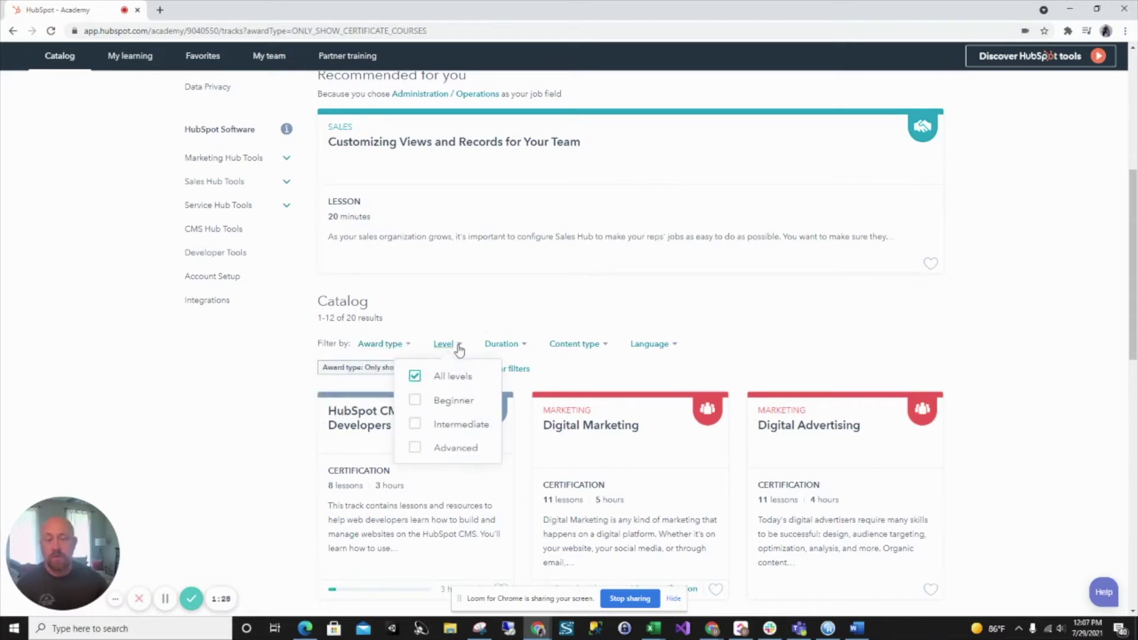
left_click(415, 400)
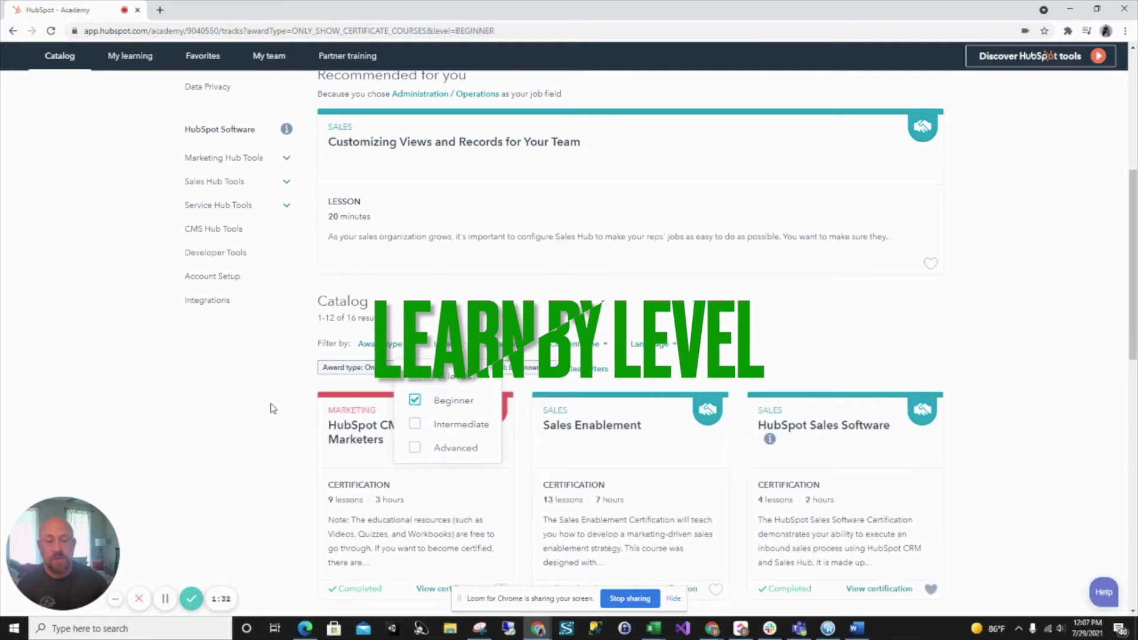
left_click(203, 407)
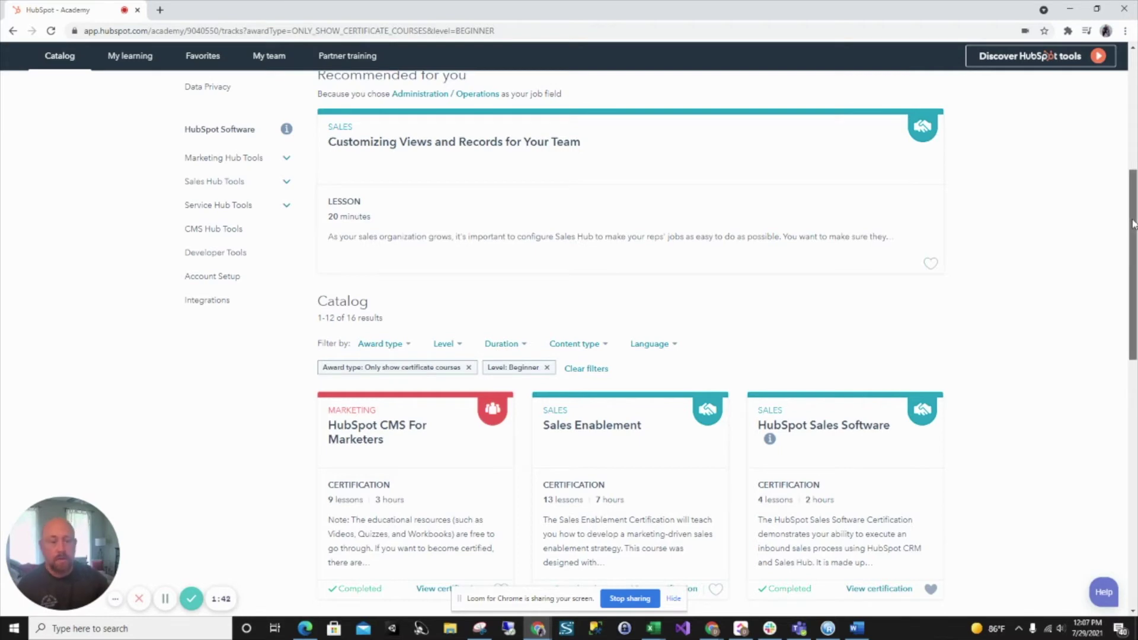
left_click_drag(1134, 222, 1134, 239)
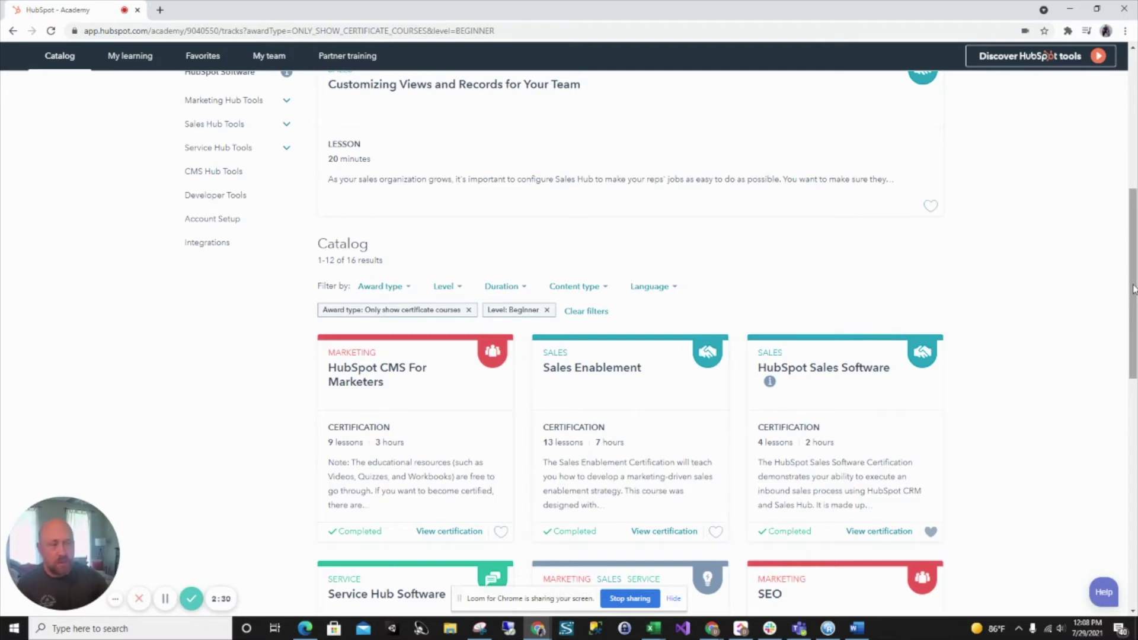
left_click_drag(1133, 286, 1133, 322)
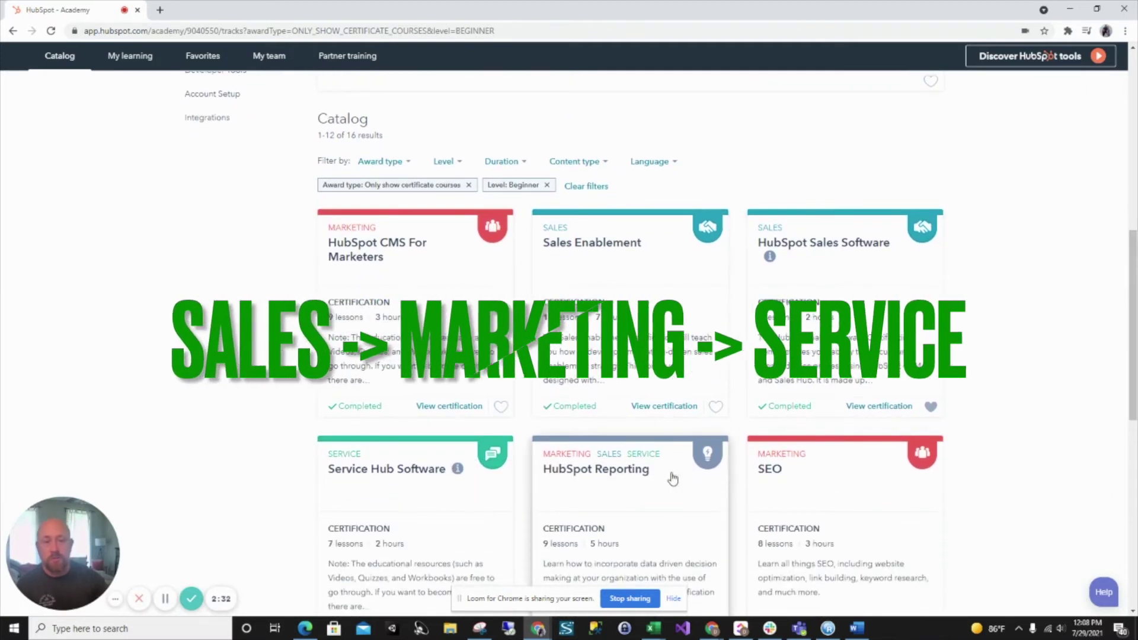
scroll(672, 478, "down", 2)
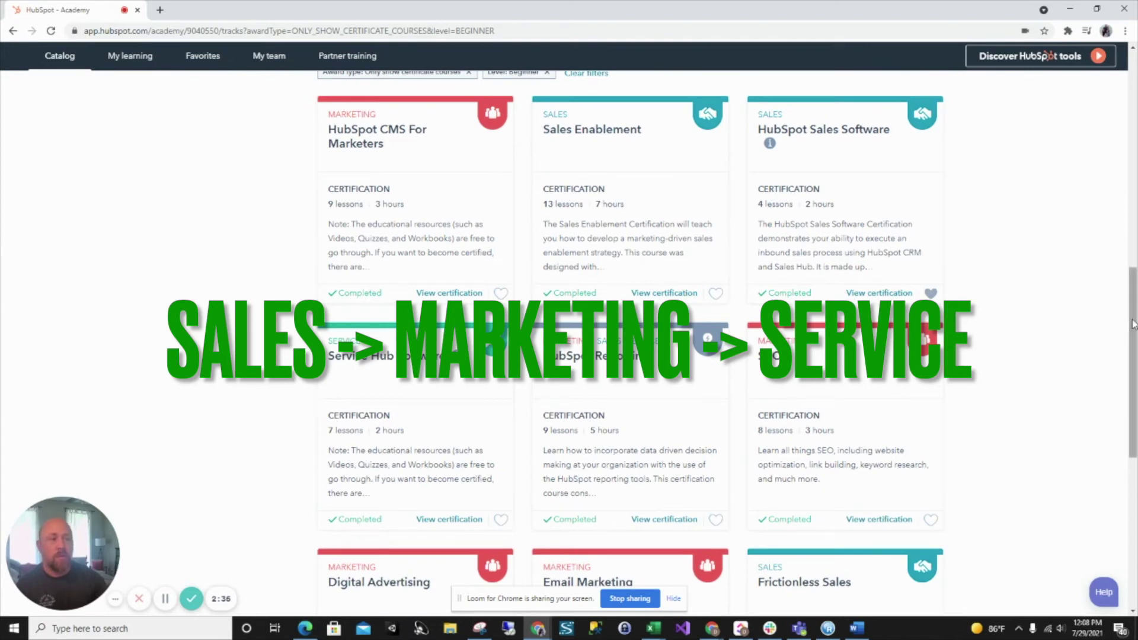
left_click_drag(1132, 322, 1131, 297)
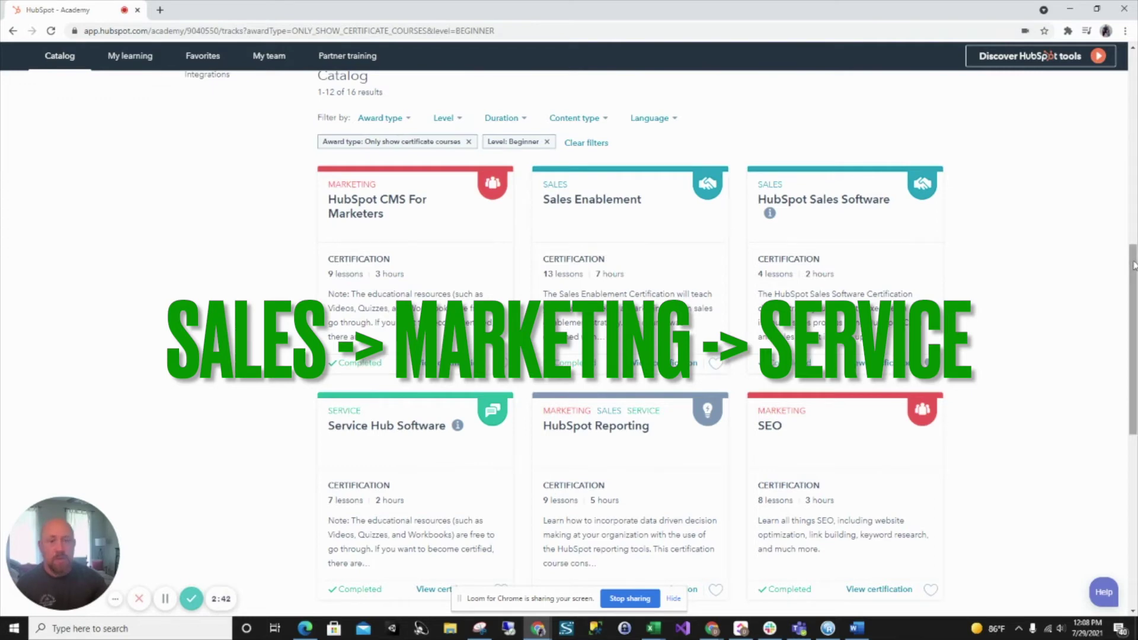
mouse_move(1131, 262)
left_mouse_down()
mouse_move(1131, 428)
mouse_move(1132, 178)
left_mouse_up()
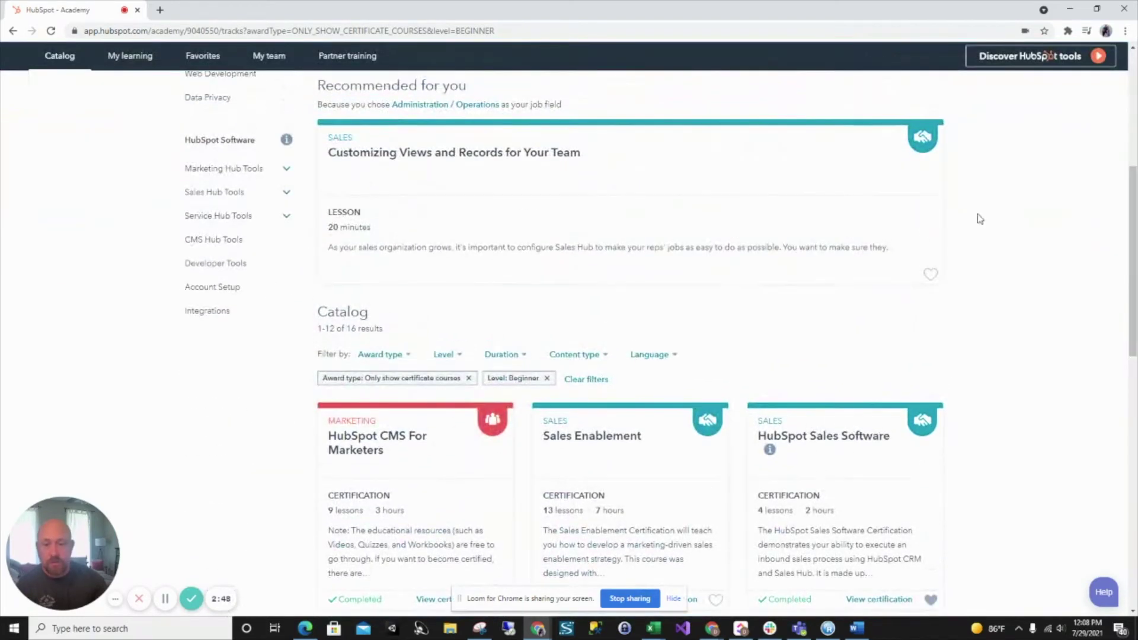
Confirm the Level filter, then open the HubSpot CMS For Marketers course.
left_click(446, 353)
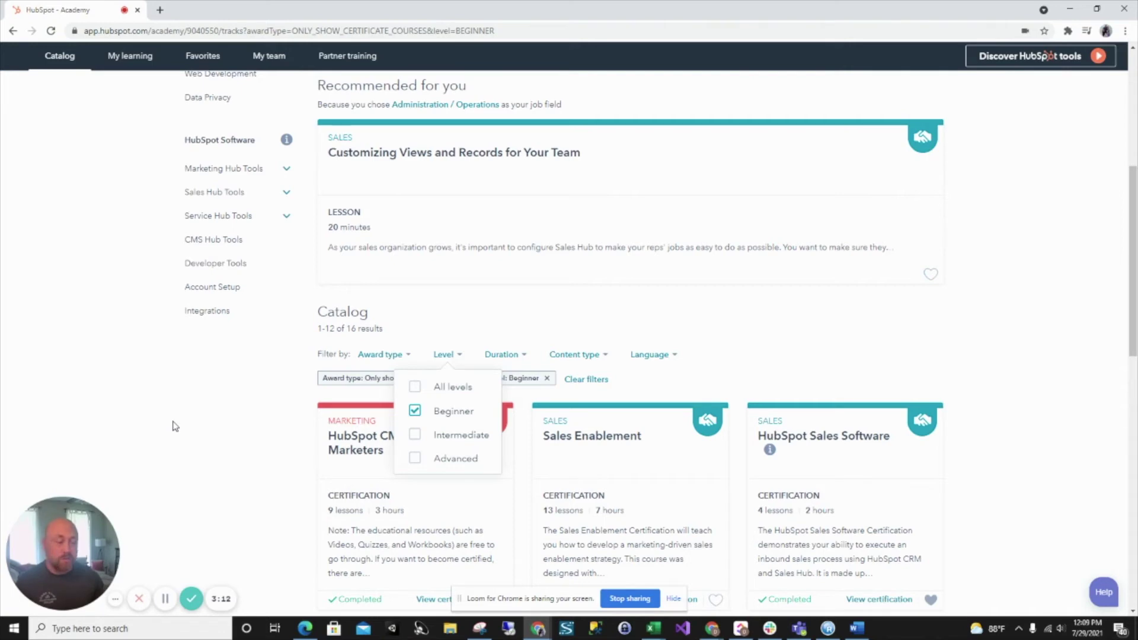
left_click(363, 446)
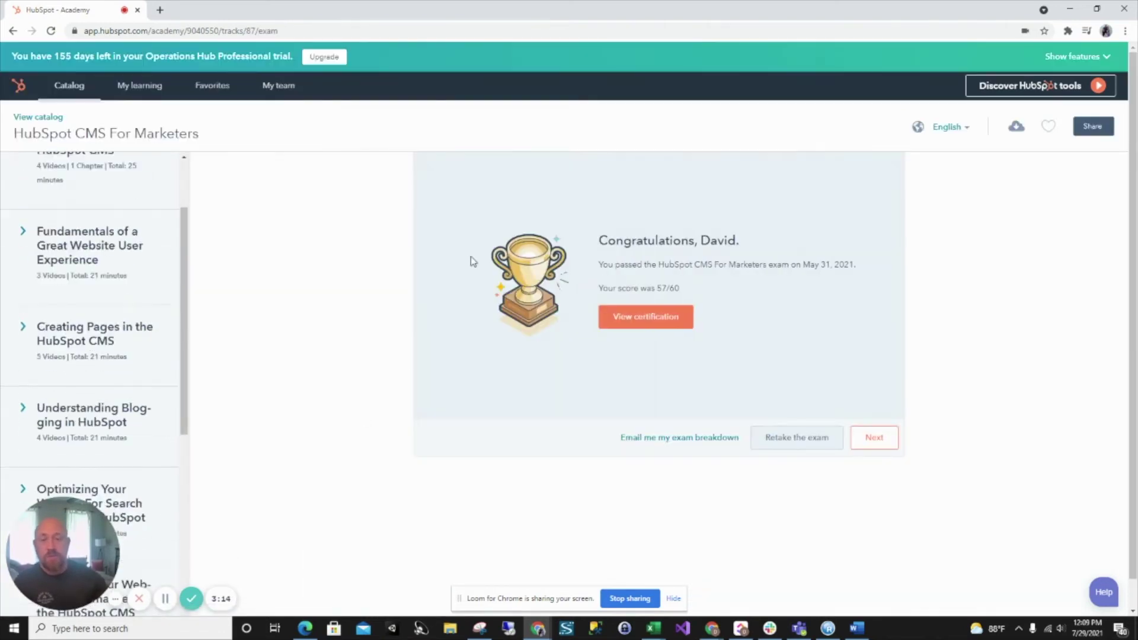
scroll(329, 202, "down", 5)
scroll(86, 322, "up", 10)
scroll(86, 321, "up", 1)
Open the Fundamentals lesson 'Why the HubSpot CMS Helps You Grow Better' and view play speeds.
left_click(73, 266)
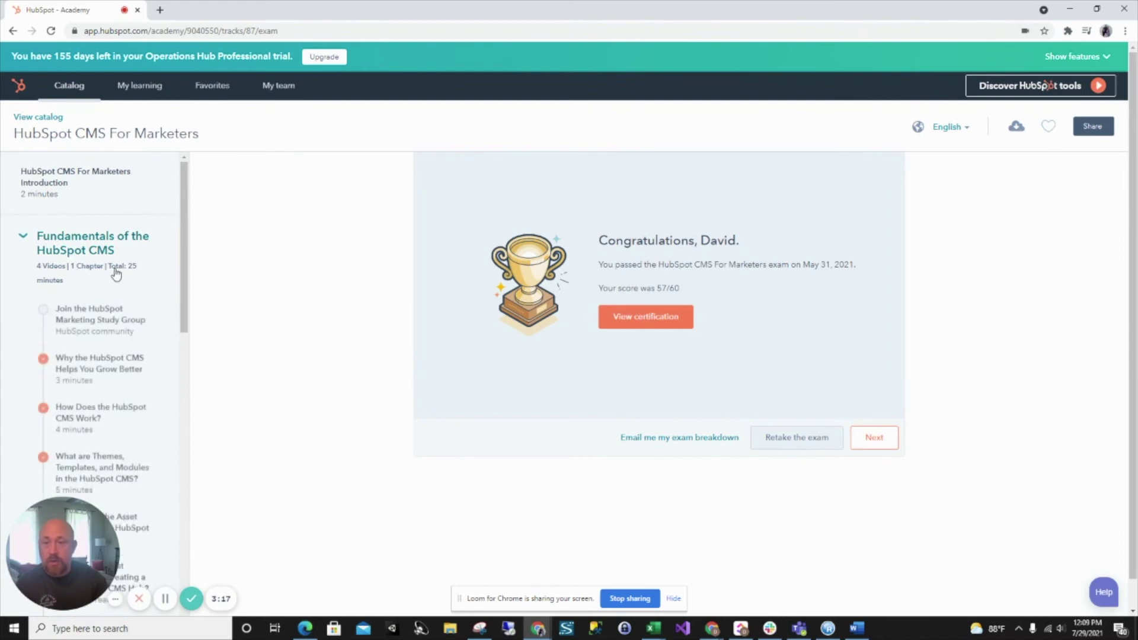
left_click(89, 306)
left_click(98, 355)
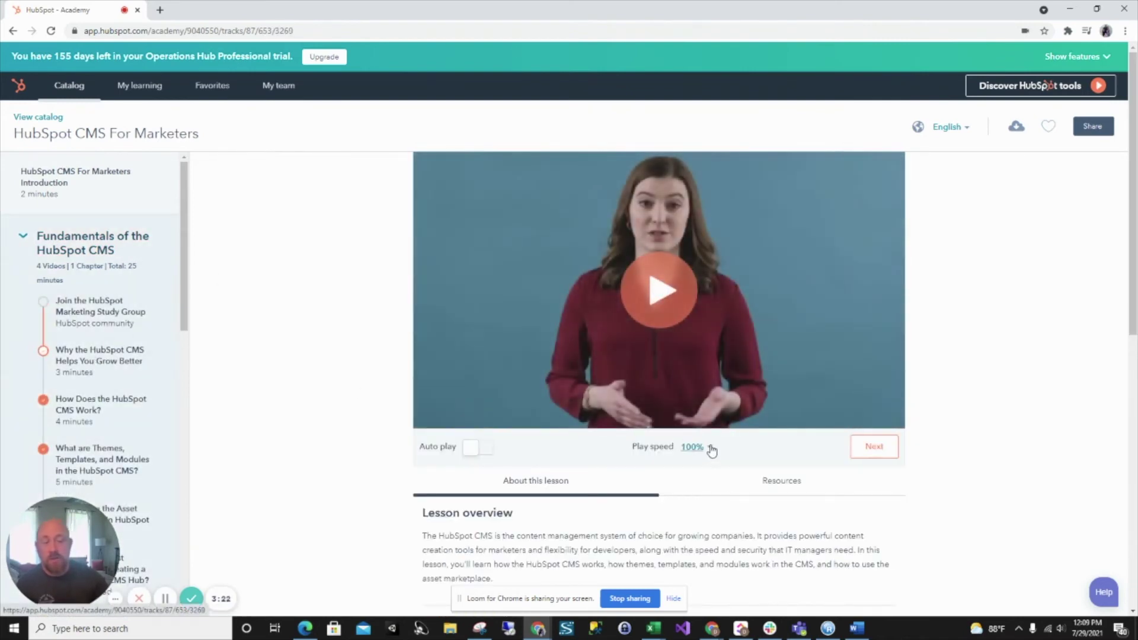
left_click(710, 447)
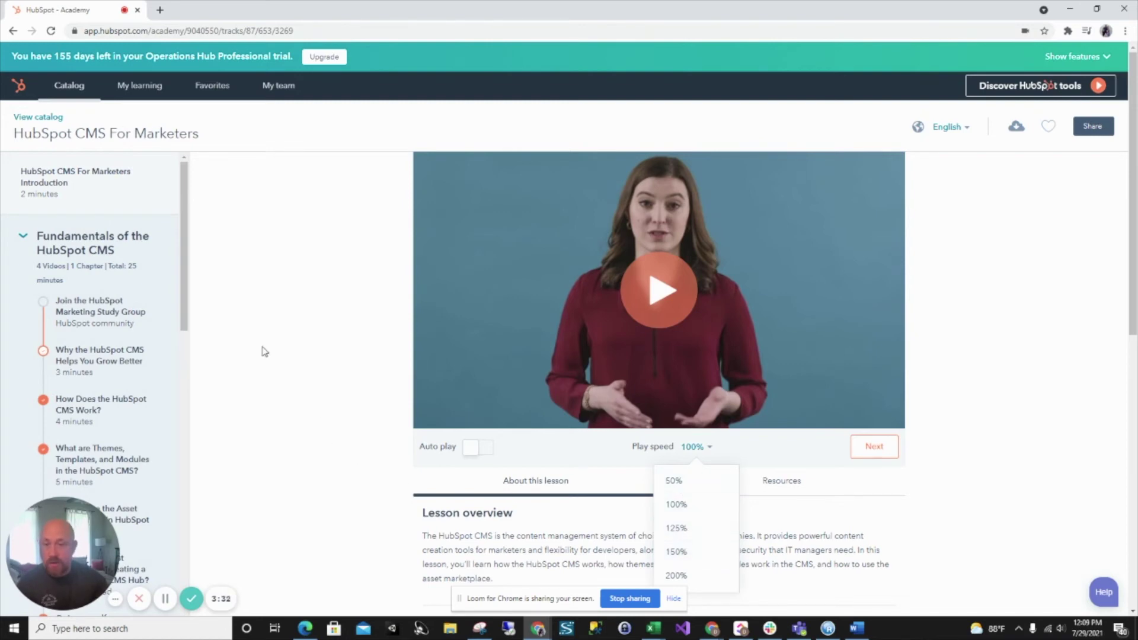
left_click_drag(186, 267, 201, 347)
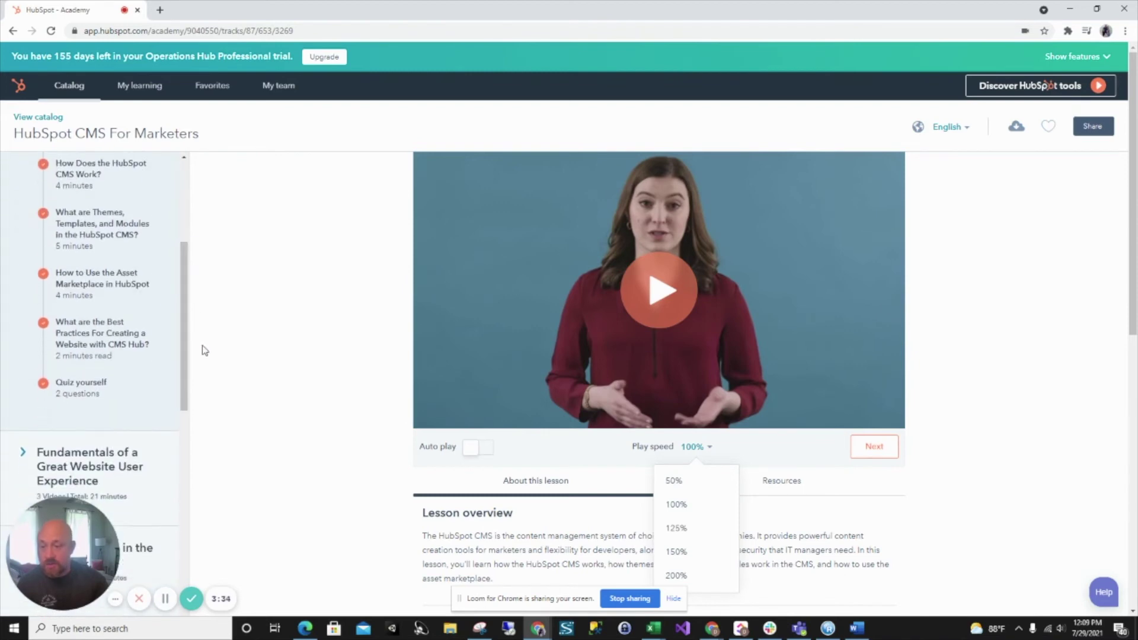
Open the chapter's Quiz yourself item, showing the completed 2/2 score.
left_click(82, 382)
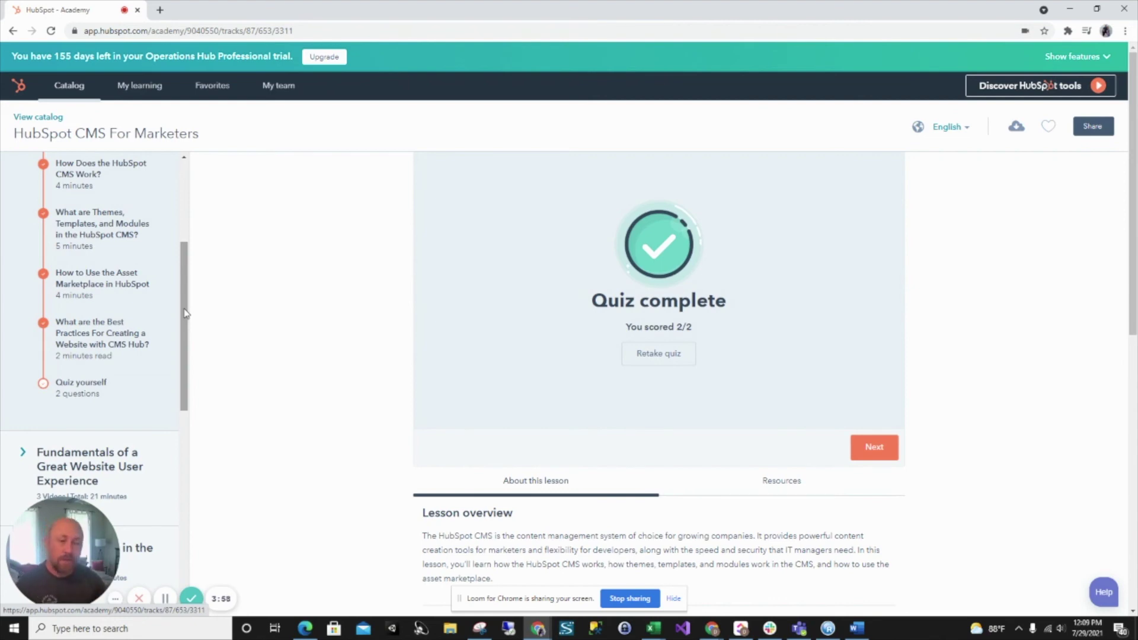
mouse_move(186, 313)
left_mouse_down()
mouse_move(188, 334)
mouse_move(188, 243)
left_mouse_up()
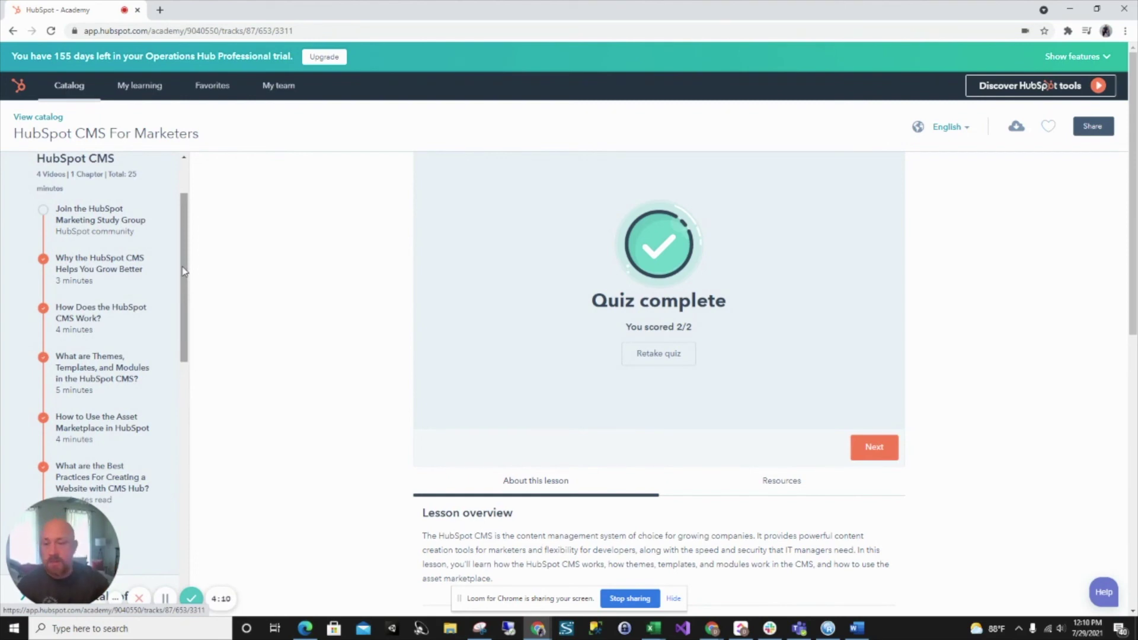
scroll(262, 383, "down", 3)
scroll(261, 396, "down", 1)
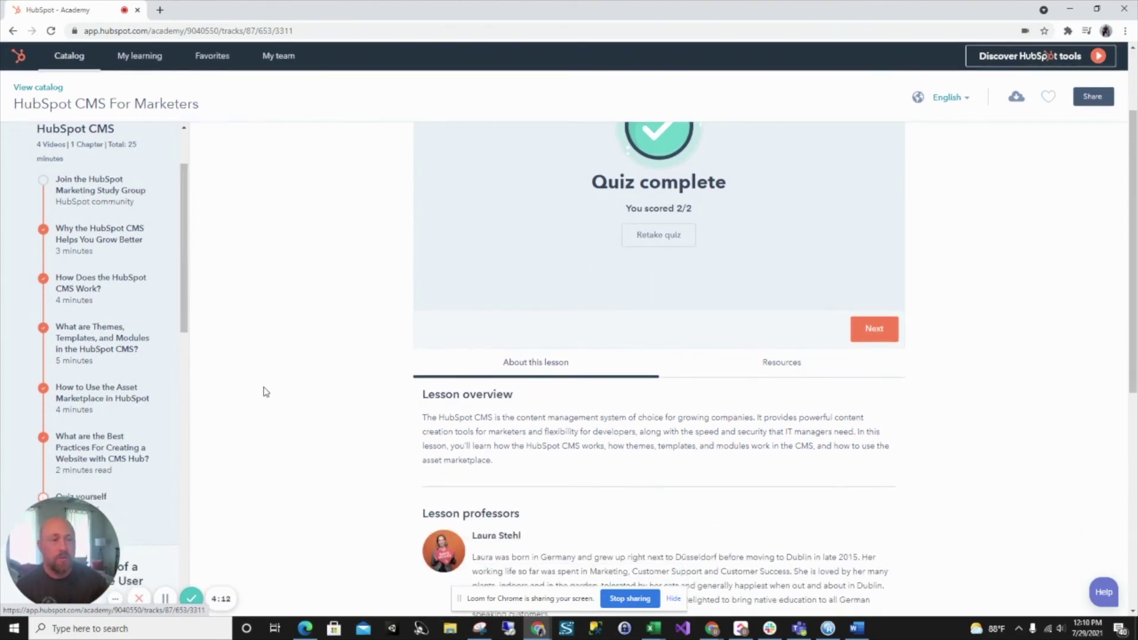